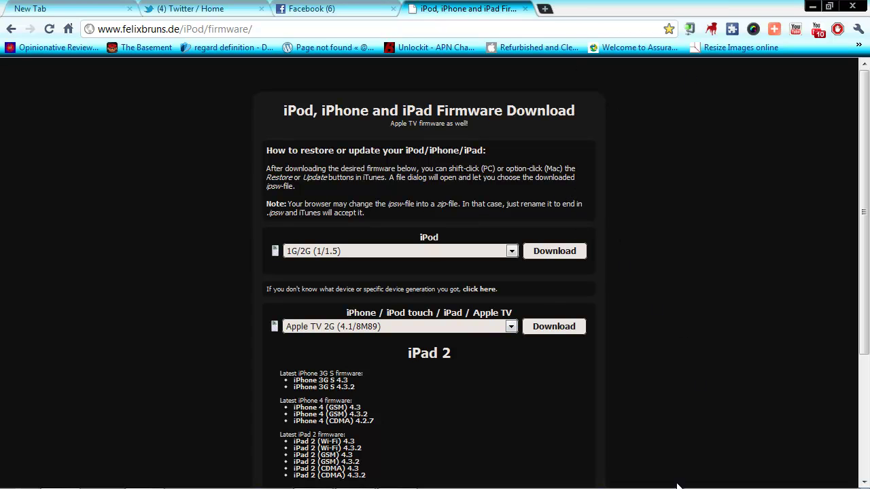
mouse_move(678, 488)
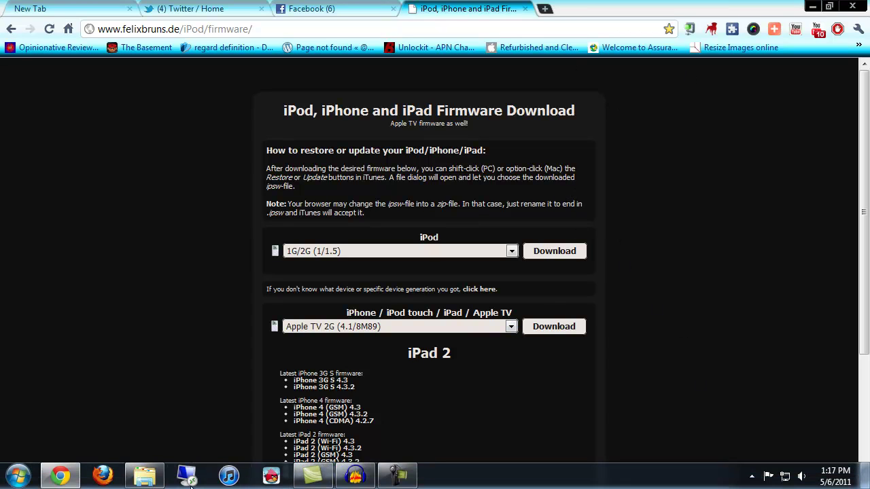
Make sn0wbreeze-v2.7r2 run as administrator in Windows XP (Service Pack 2) compatibility mode.
left_click(145, 476)
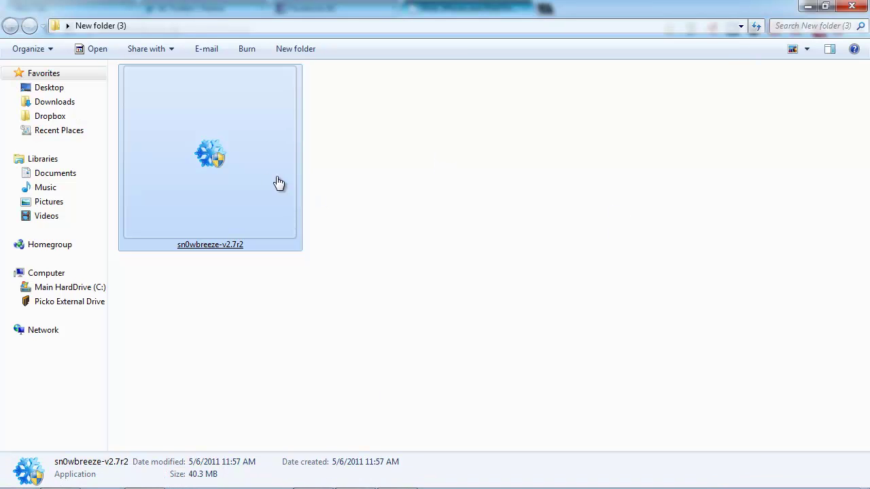
right_click(254, 168)
left_click(321, 414)
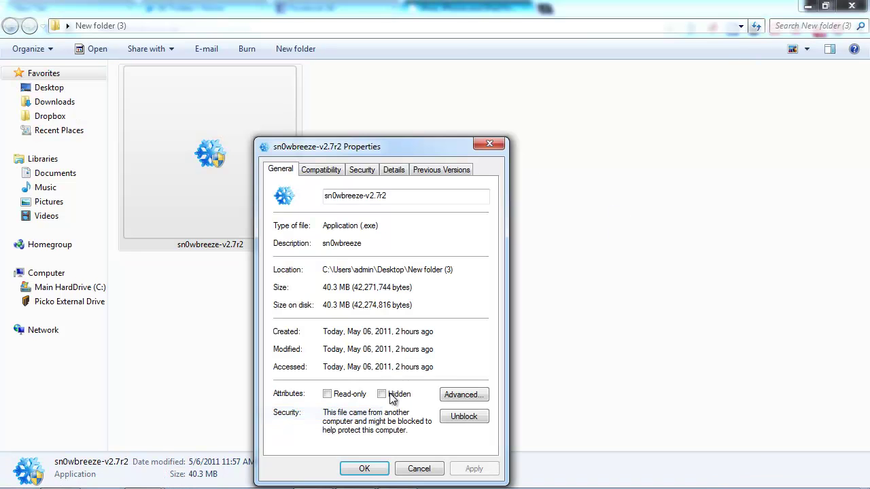
left_click(320, 169)
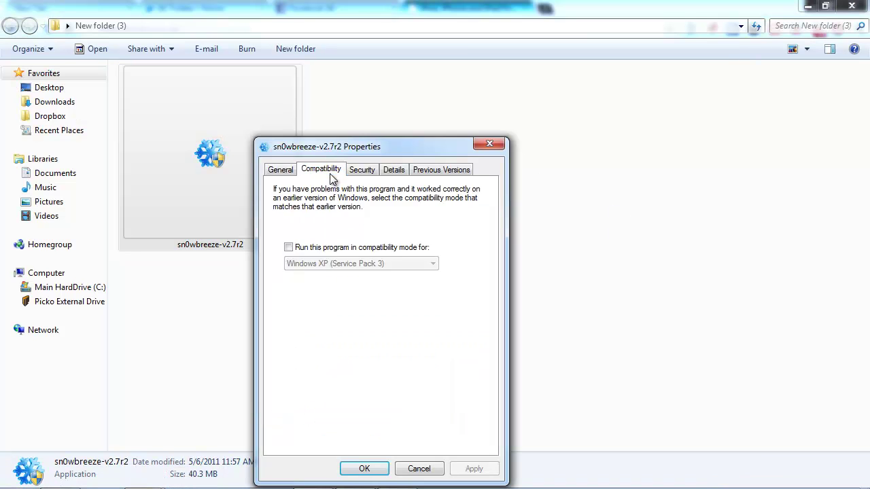
left_click(288, 247)
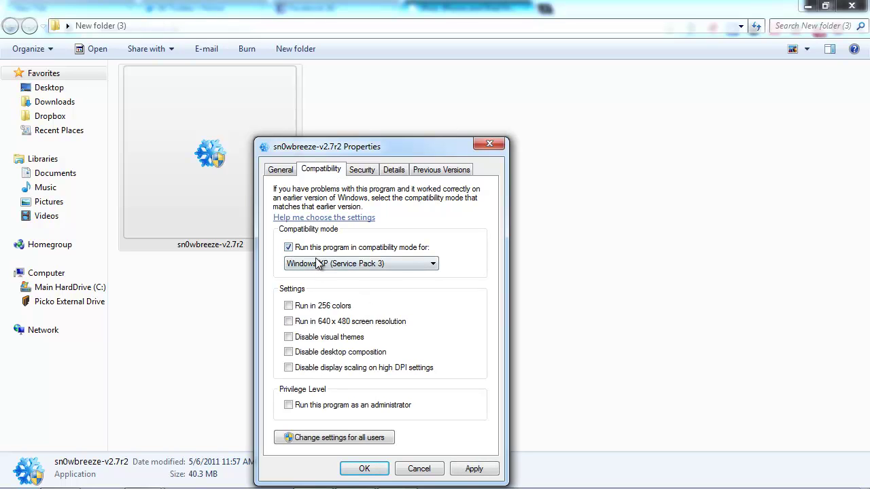
left_click(402, 265)
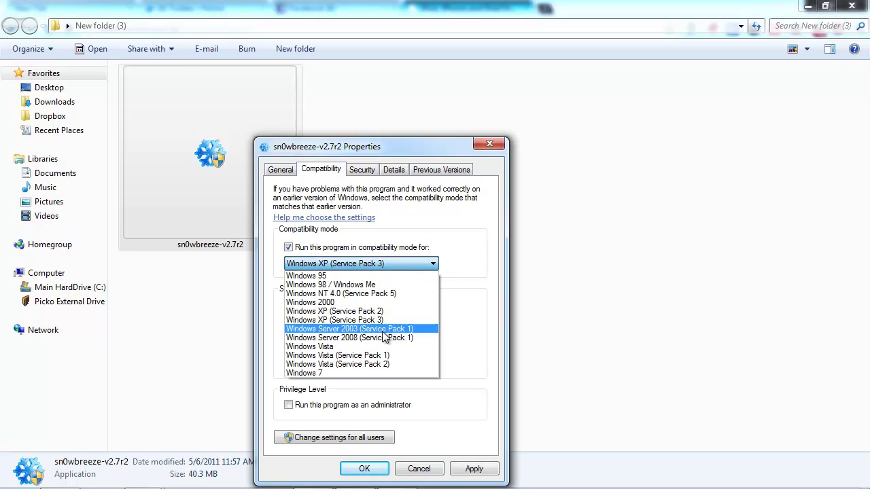
left_click(359, 311)
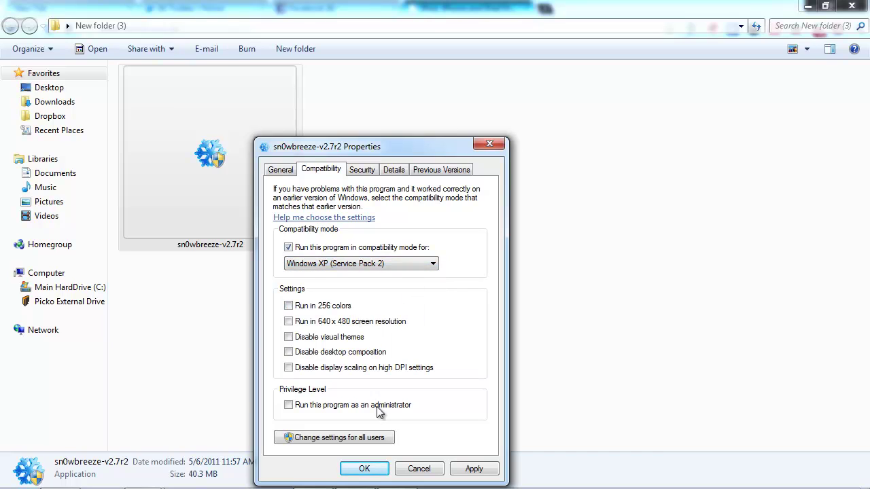
left_click(289, 405)
left_click(474, 468)
left_click(381, 471)
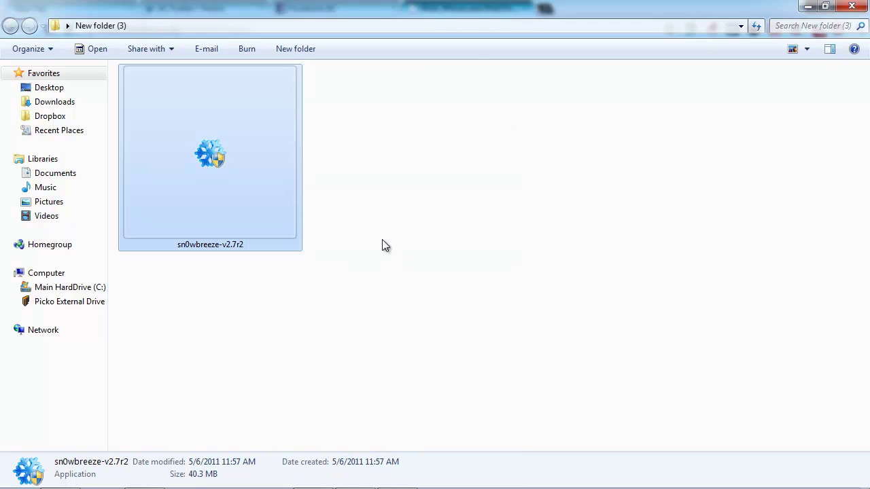
Launch sn0wbreeze and get past the disclaimer and credits to the IPSW selection step.
double_click(226, 162)
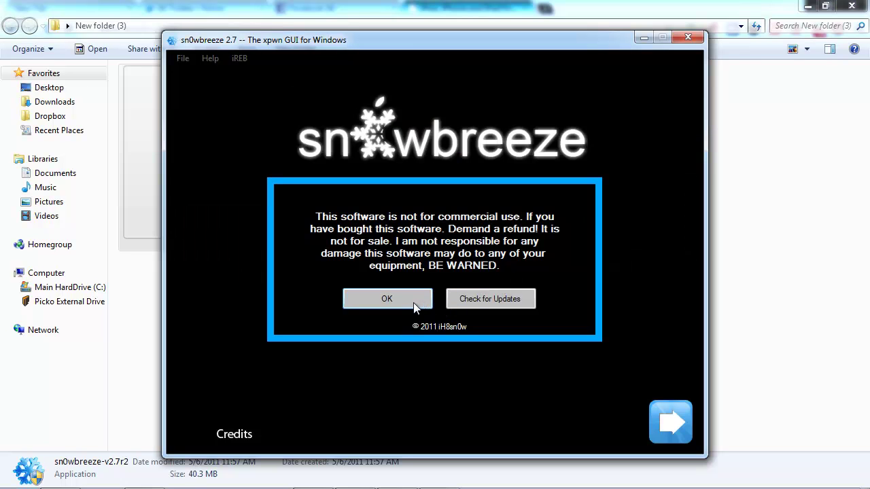
left_click(416, 304)
left_click(417, 303)
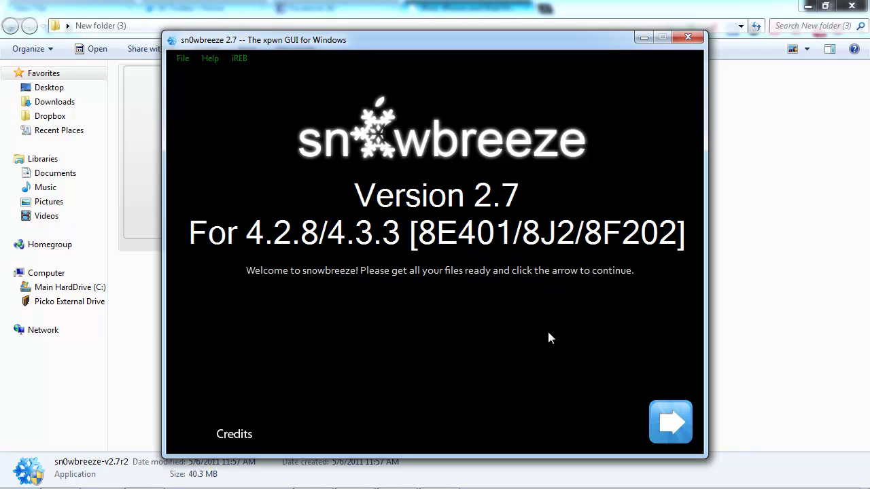
left_click(683, 423)
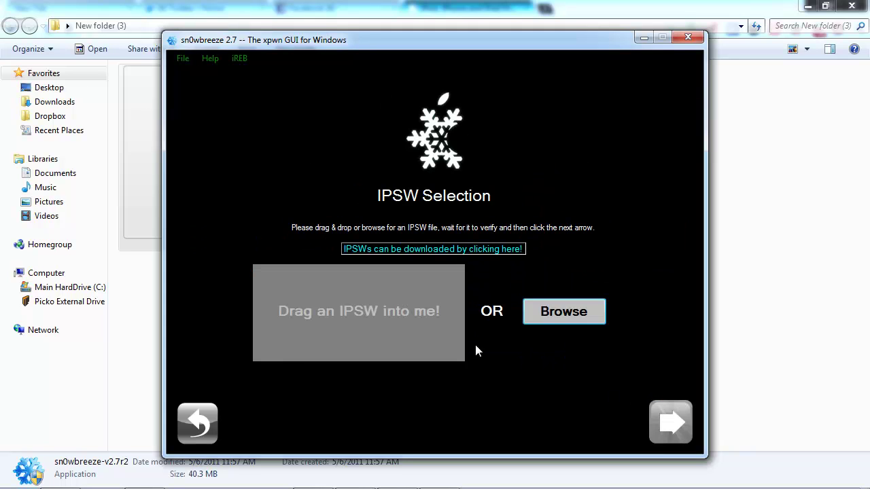
Load iPod4,1_4.3.3_8J2_Restore.ipsw and continue once it verifies as 4.3.3 (8J2).
left_click(563, 312)
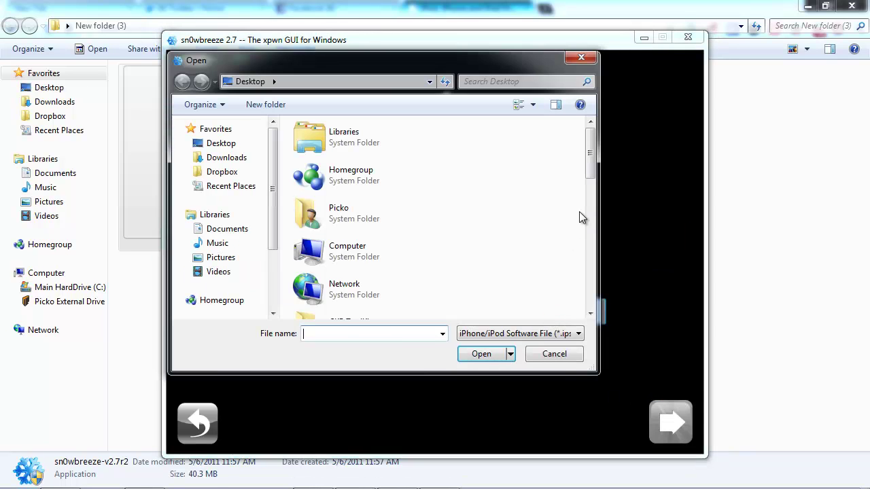
left_click_drag(593, 161, 583, 272)
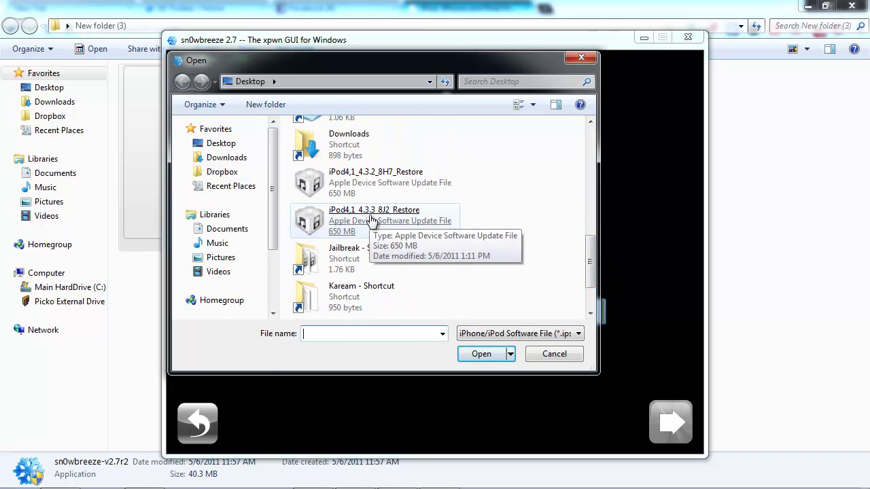
double_click(380, 220)
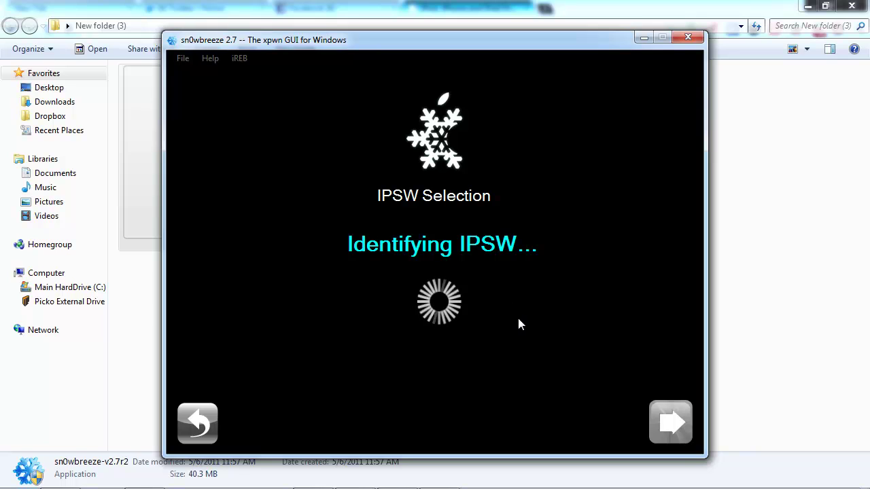
left_click(663, 423)
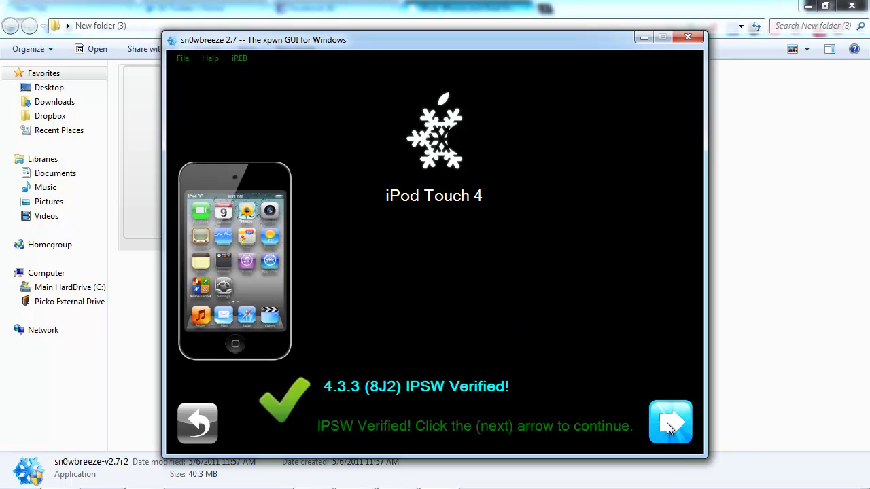
Choose Expert Mode and open the General customisation options.
left_click(477, 292)
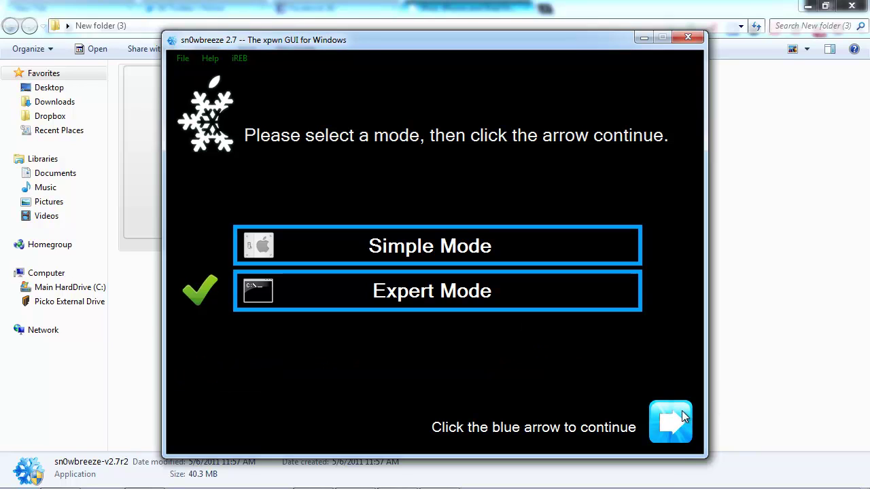
left_click(682, 411)
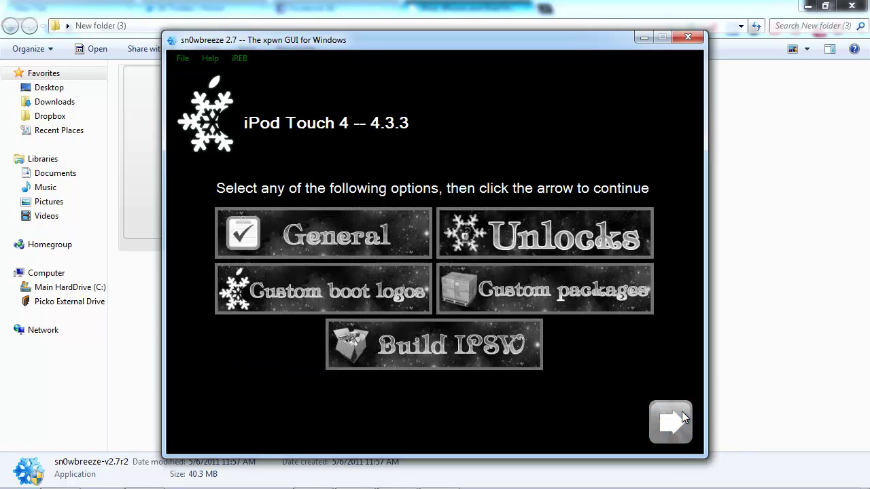
left_click(393, 246)
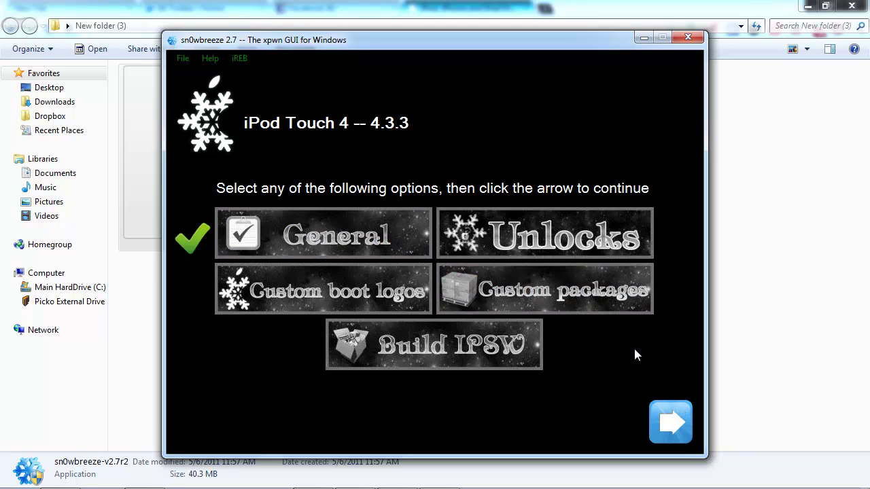
left_click(680, 436)
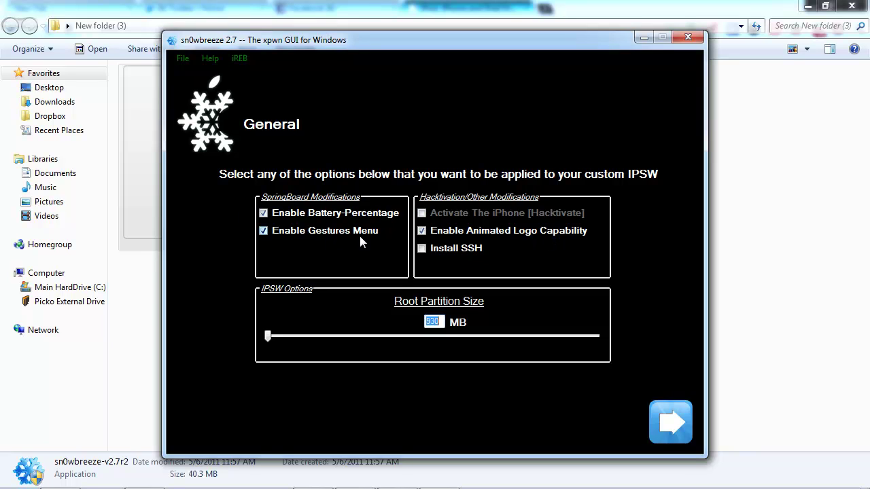
Enable Install SSH, skip the Custom Apps page, and select Build IPSW.
left_click(421, 248)
left_click(524, 328)
left_click(678, 425)
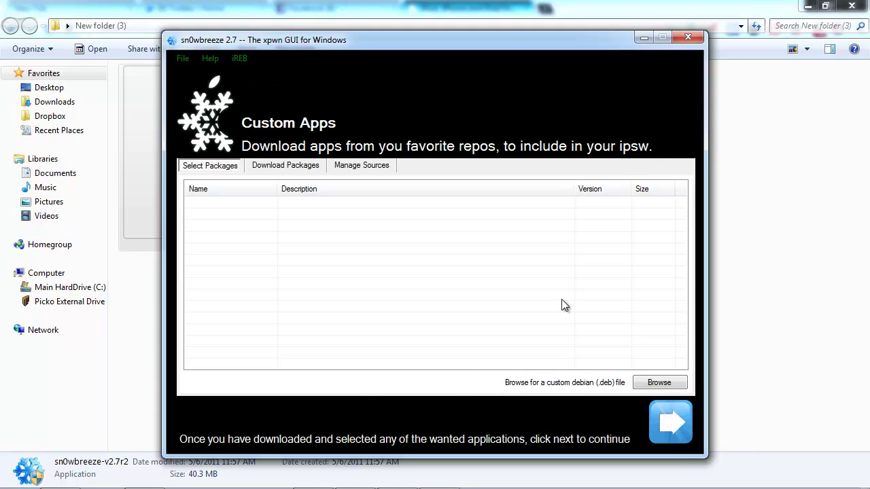
left_click(679, 413)
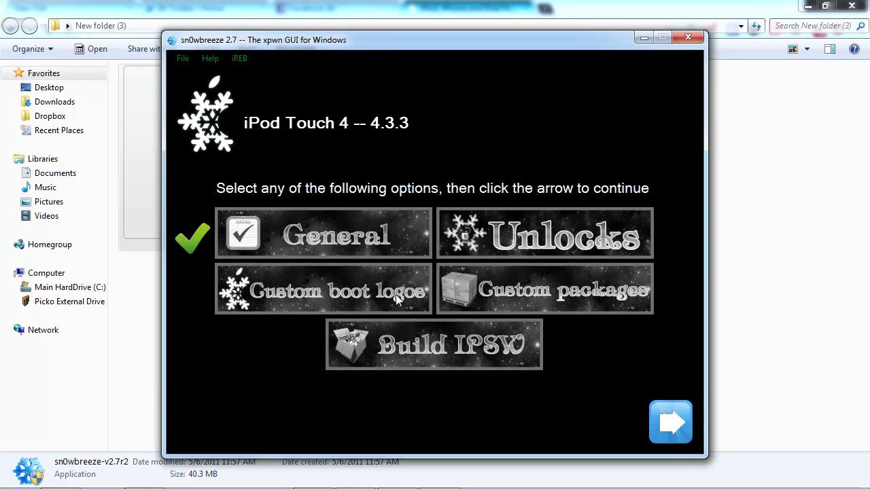
left_click(501, 343)
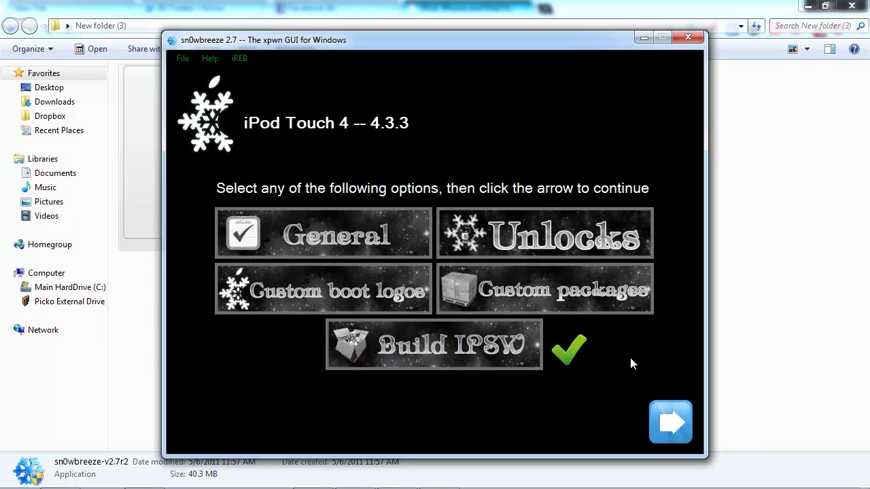
Build the custom iPod Touch 4 IPSW and wait for the greenpois0n DFU Pwner screen.
left_click(670, 414)
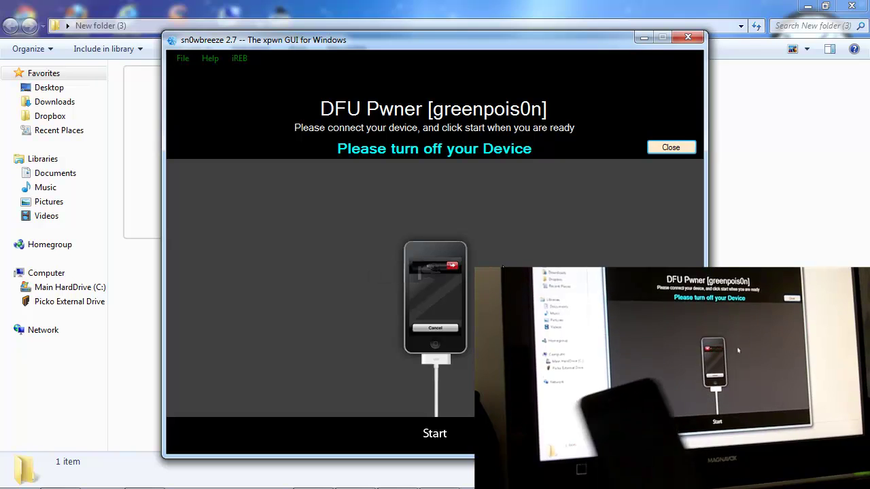
Follow the Home/Power countdown to put the iPod in pwned DFU, then dismiss the confirmation.
left_click(439, 437)
left_click(439, 436)
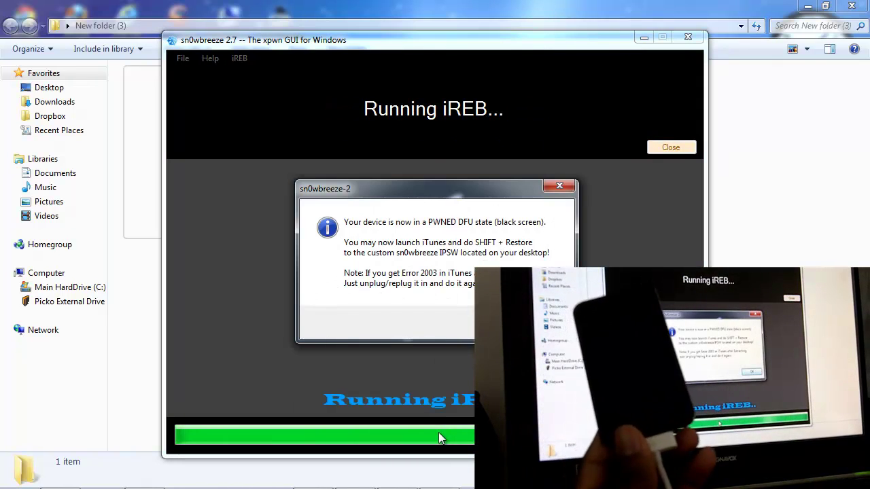
left_click(537, 323)
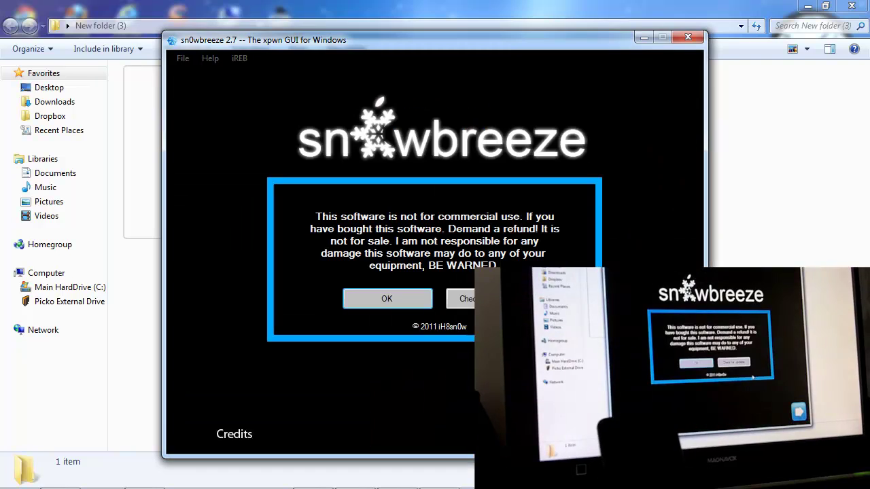
Close sn0wbreeze and minimize the Explorer folder window to reveal iTunes.
left_click(687, 37)
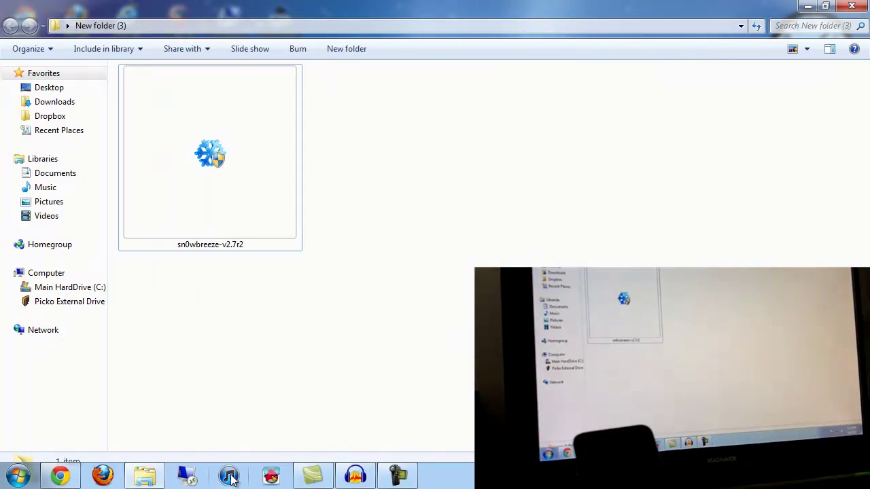
left_click(808, 8)
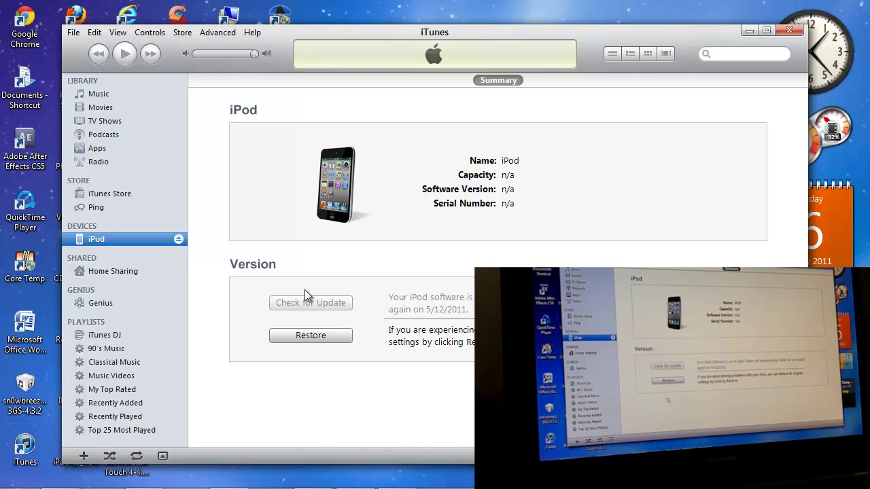
Restore the iPod to iOS 4.3.3 using the custom sn0wbreeze iPod Touch 4 IPSW from the Desktop.
left_click(318, 336, "shift")
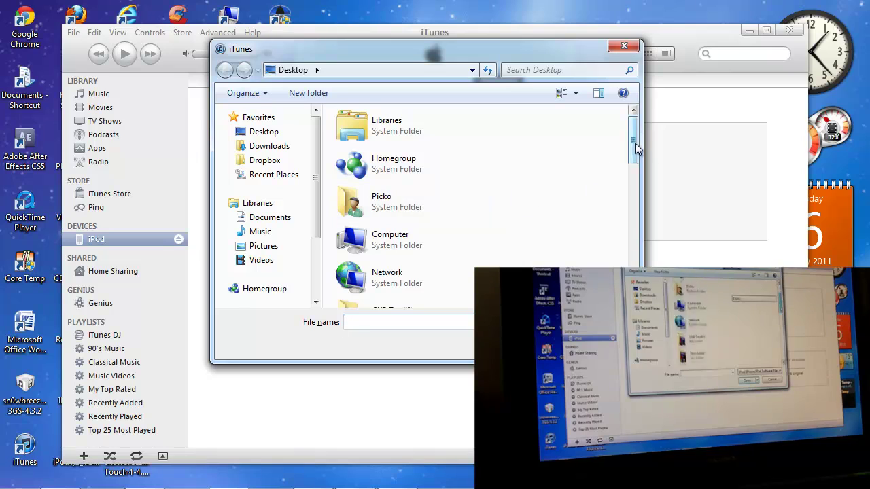
scroll(592, 181, "down", 10)
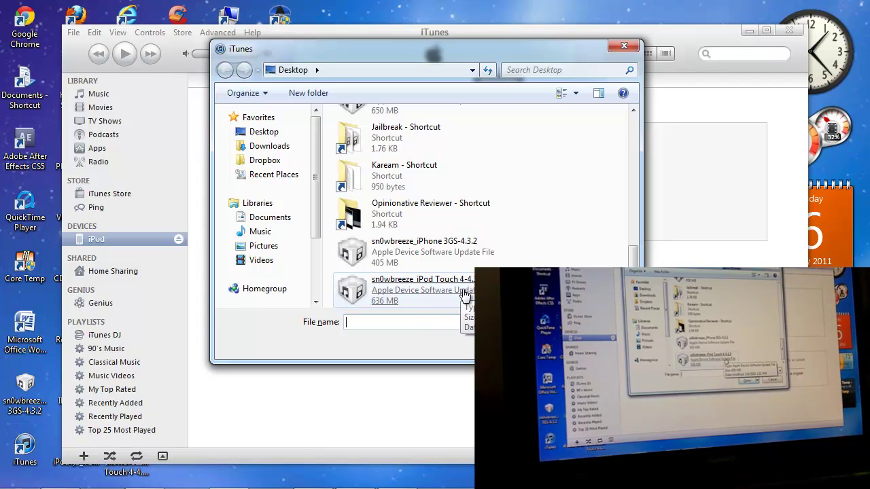
double_click(468, 293)
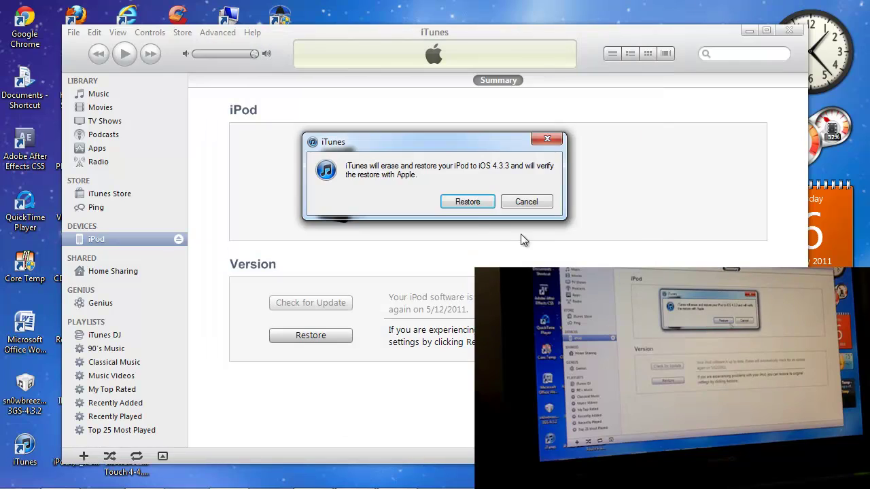
left_click(468, 202)
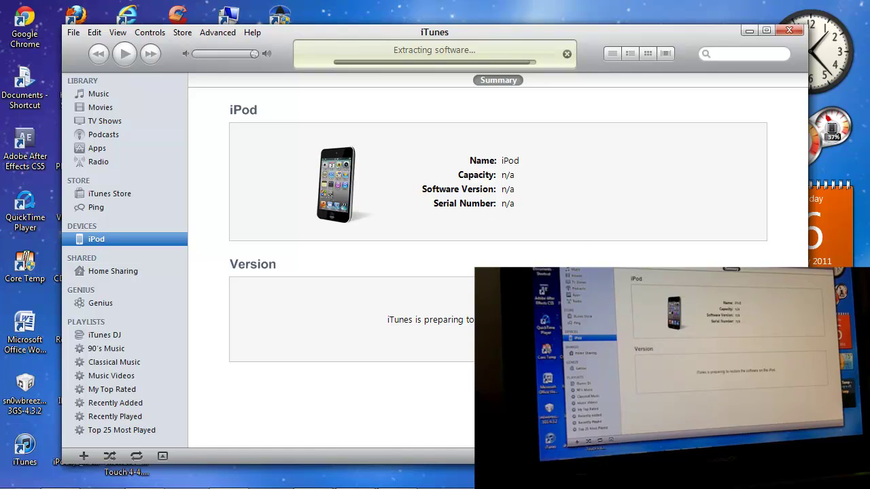
Wait while iTunes verifies the custom-firmware restore with Apple.
mouse_move(475, 487)
left_click(412, 480)
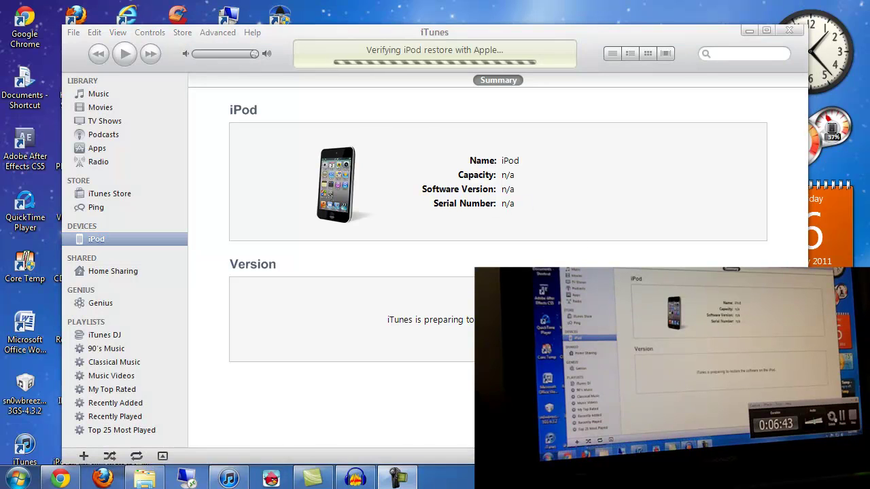